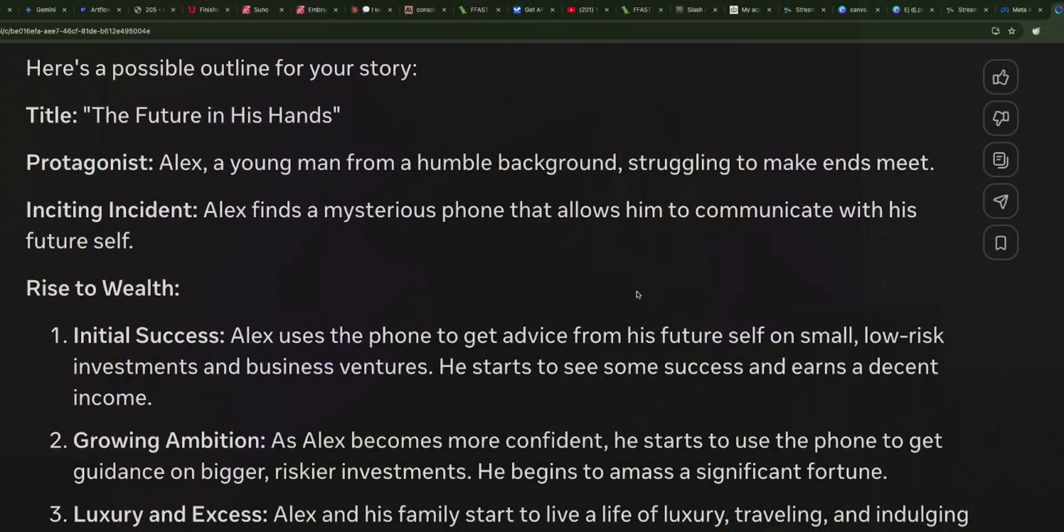
pyautogui.scroll(-1, 637, 294)
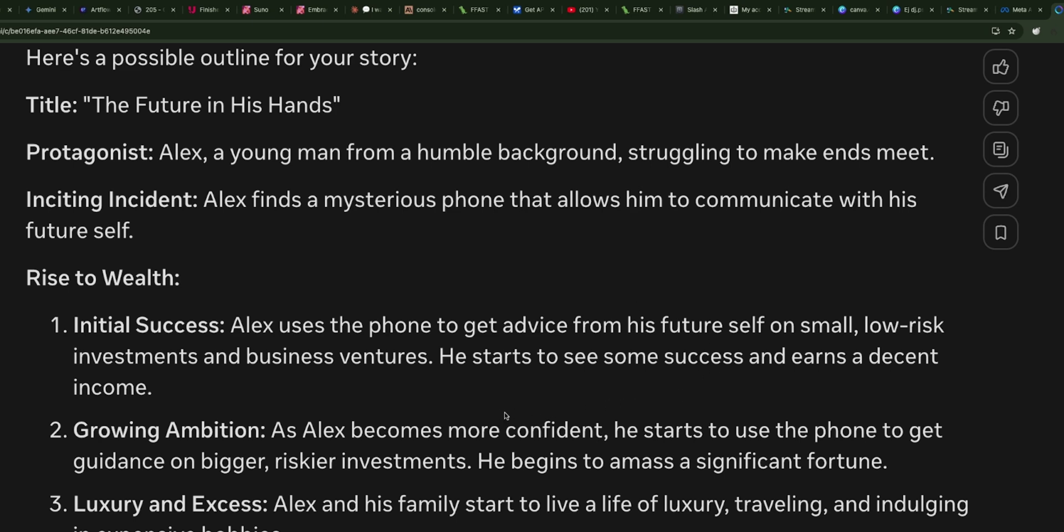
pyautogui.scroll(-3, 504, 415)
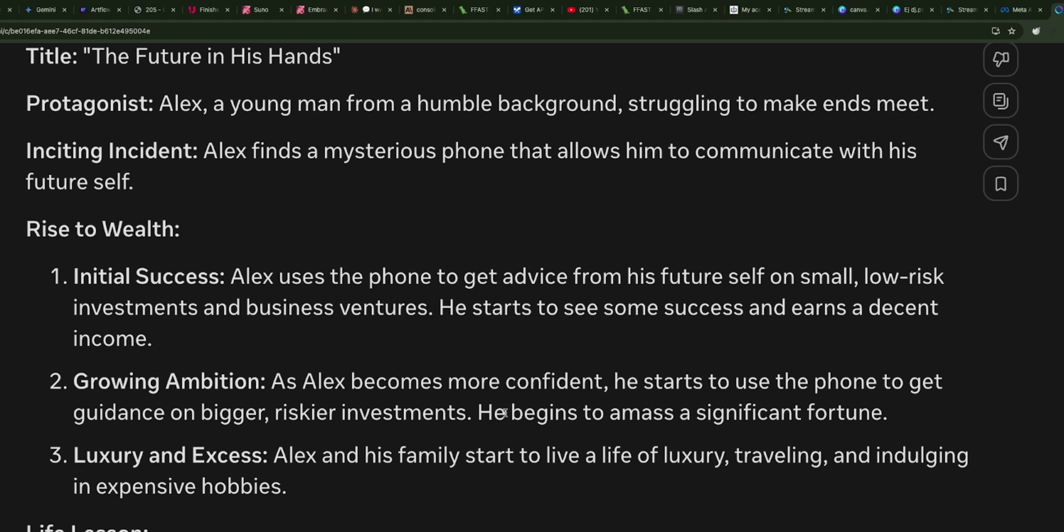
pyautogui.scroll(-2, 505, 412)
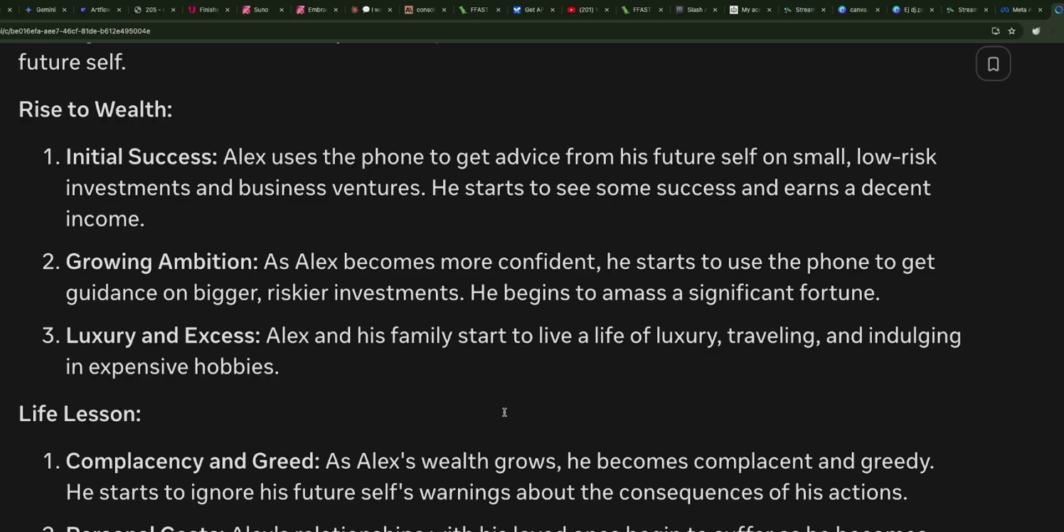
pyautogui.scroll(-1, 504, 413)
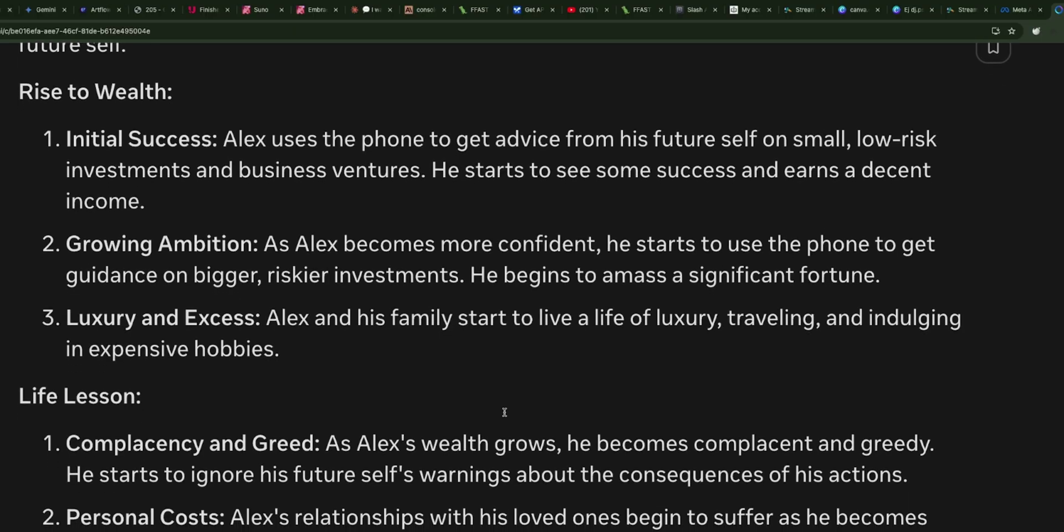
pyautogui.scroll(-2, 504, 412)
pyautogui.scroll(-3, 504, 413)
pyautogui.scroll(-2, 504, 413)
pyautogui.scroll(2, 504, 414)
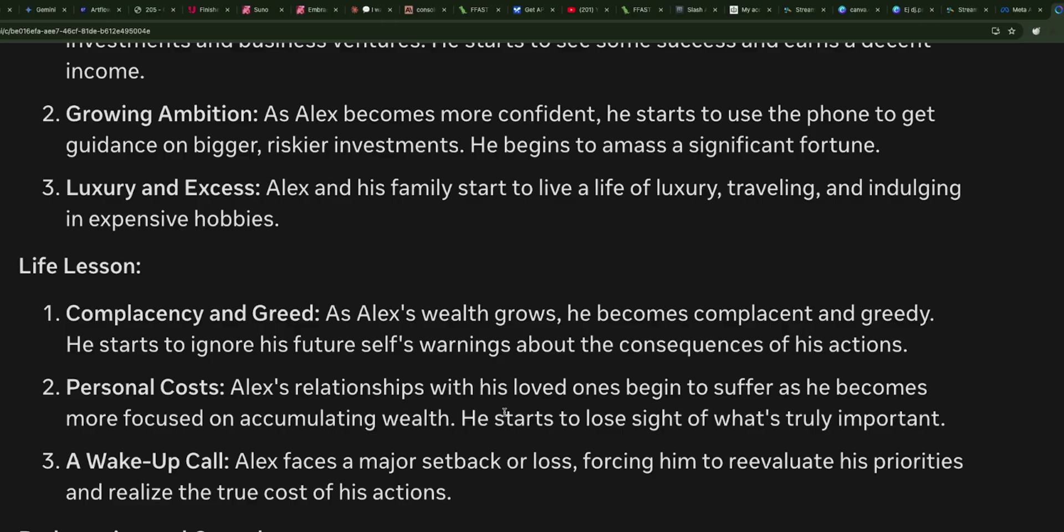
pyautogui.scroll(-1, 505, 412)
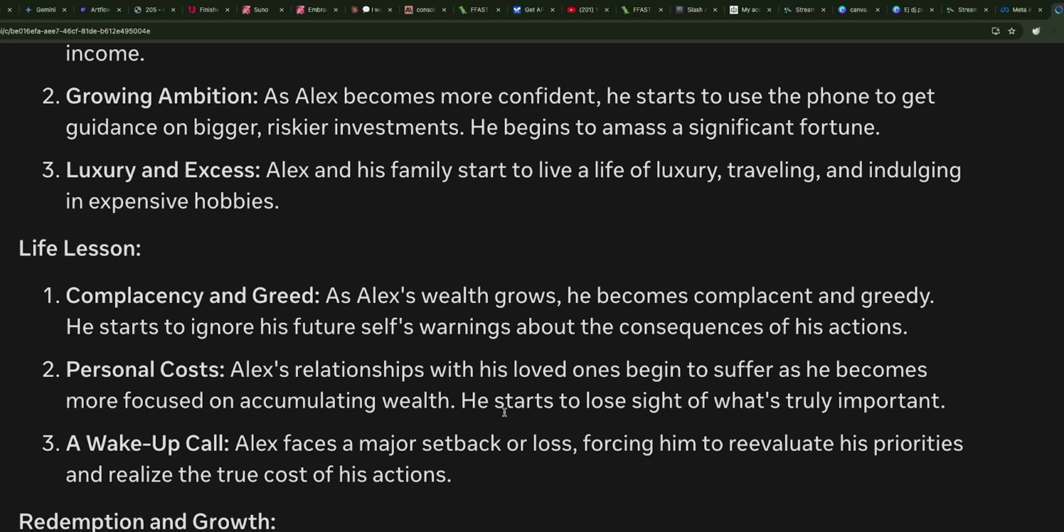
pyautogui.scroll(-1, 504, 412)
pyautogui.scroll(-1, 504, 412)
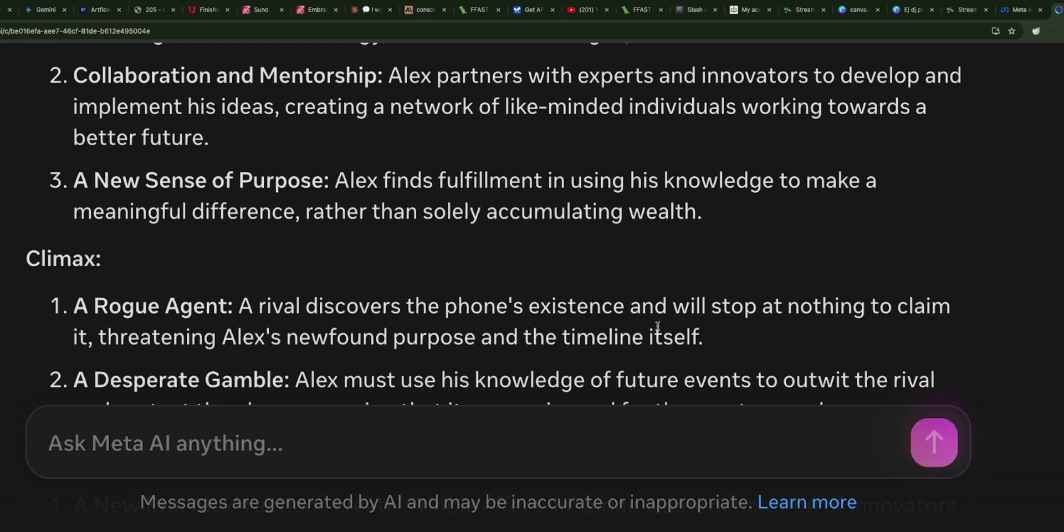
# - Scroll the chat past the outline's Resolution section to the 'let us develop the Oracle' message
pyautogui.scroll(-1, 657, 325)
pyautogui.scroll(-1, 657, 326)
pyautogui.scroll(-1, 657, 326)
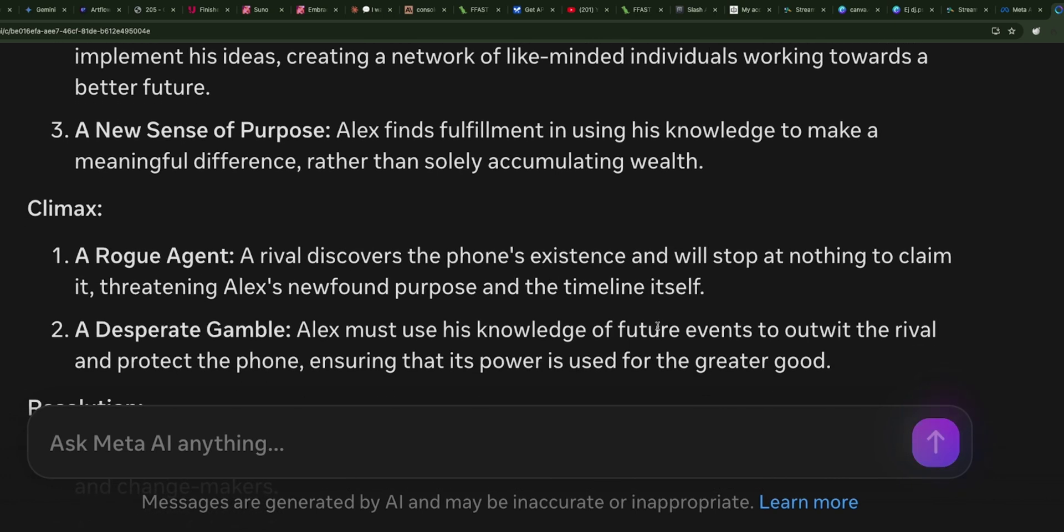
pyautogui.scroll(-1, 657, 326)
pyautogui.scroll(-3, 657, 326)
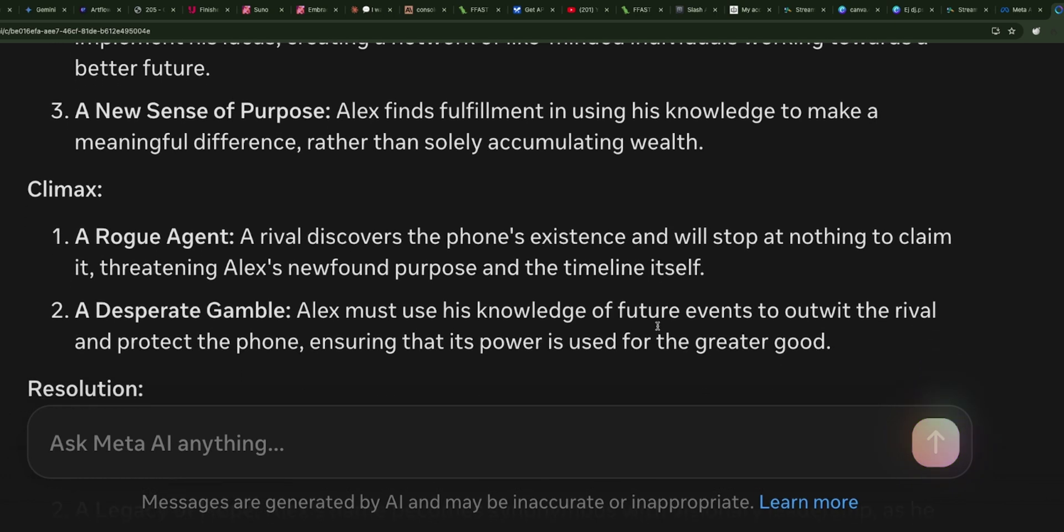
pyautogui.scroll(-2, 657, 326)
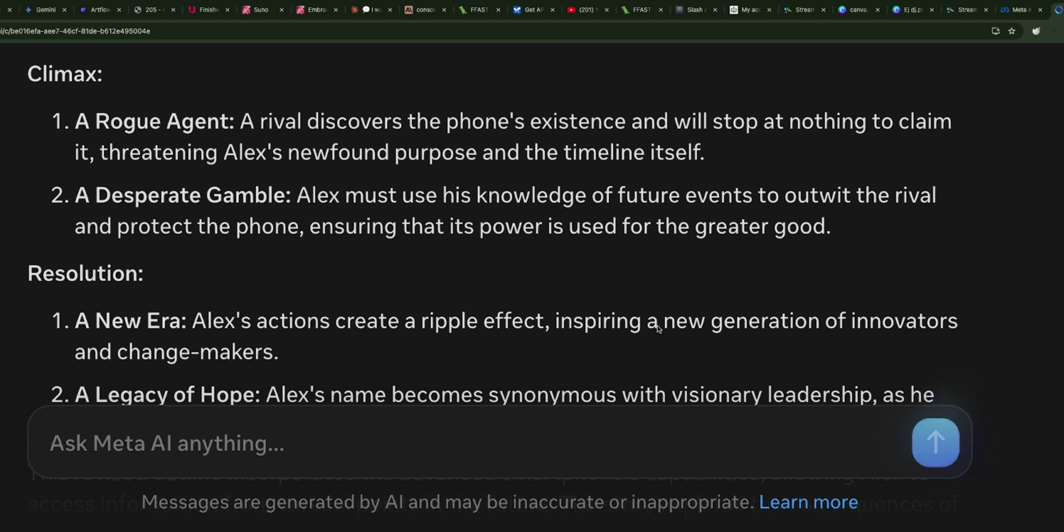
pyautogui.scroll(-1, 658, 328)
pyautogui.scroll(-1, 658, 329)
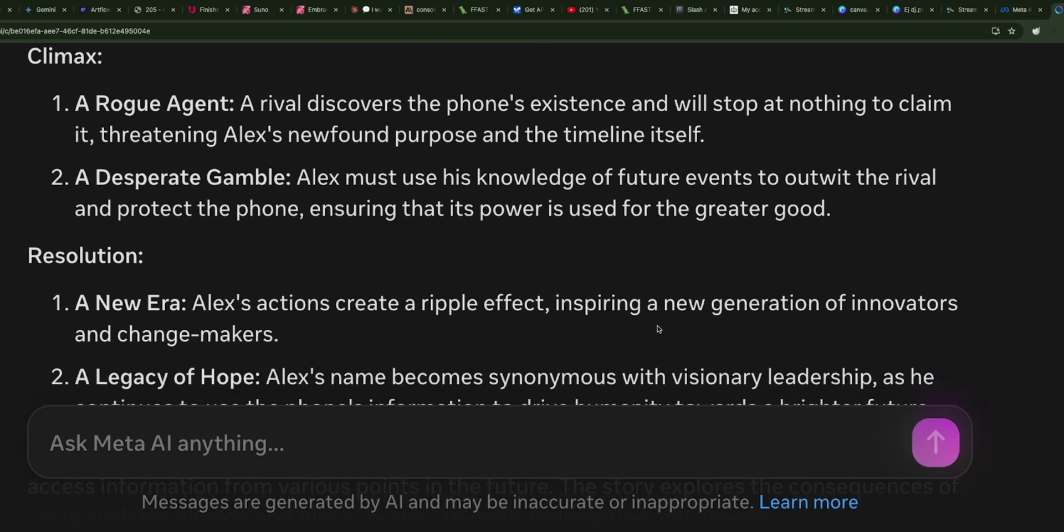
pyautogui.scroll(-1, 659, 329)
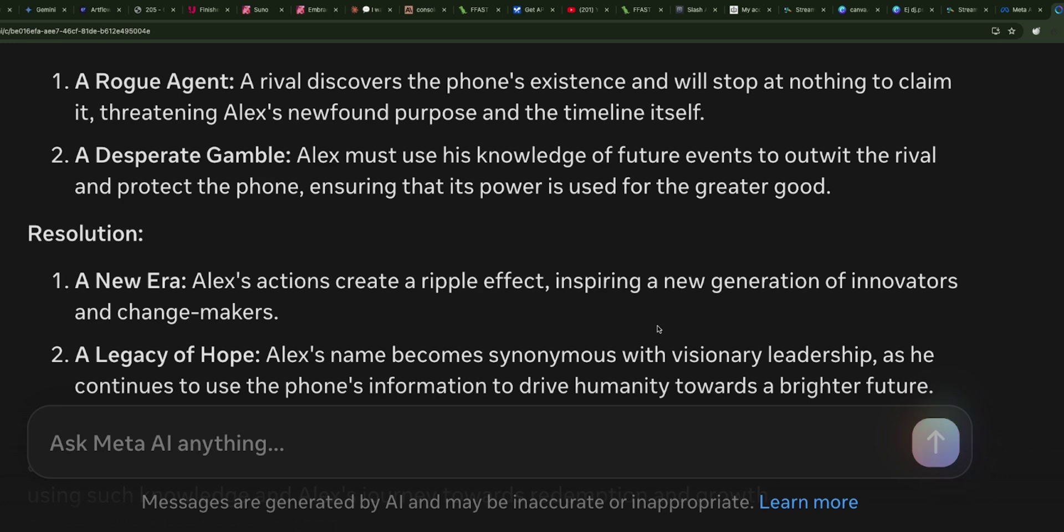
pyautogui.scroll(-1, 658, 329)
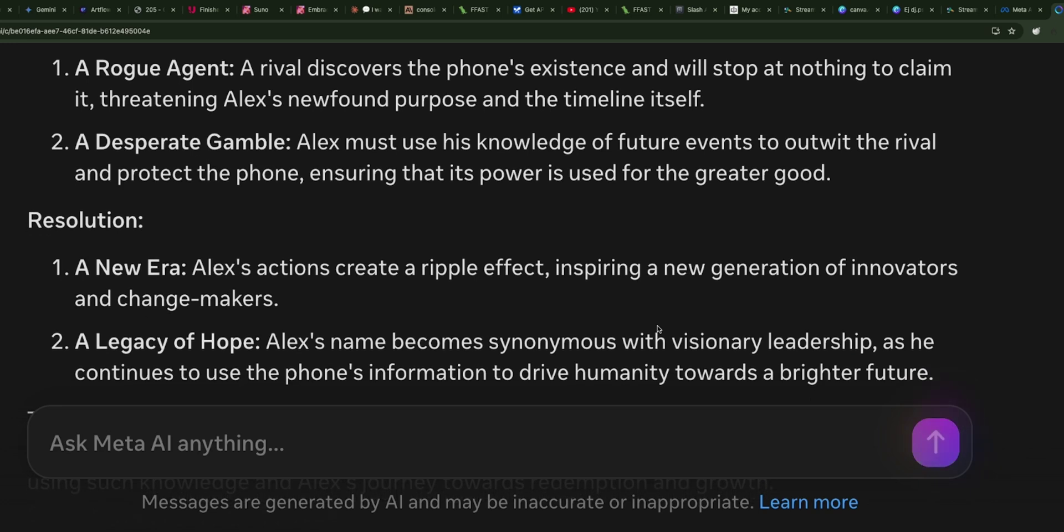
pyautogui.scroll(-2, 657, 328)
pyautogui.scroll(-1, 658, 328)
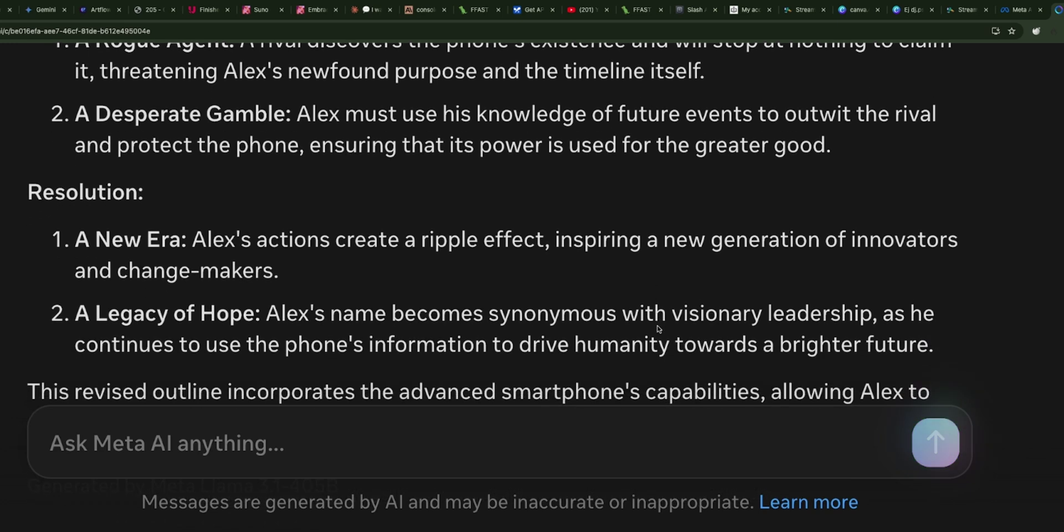
pyautogui.scroll(-1, 657, 329)
pyautogui.scroll(-1, 658, 328)
pyautogui.scroll(-3, 658, 327)
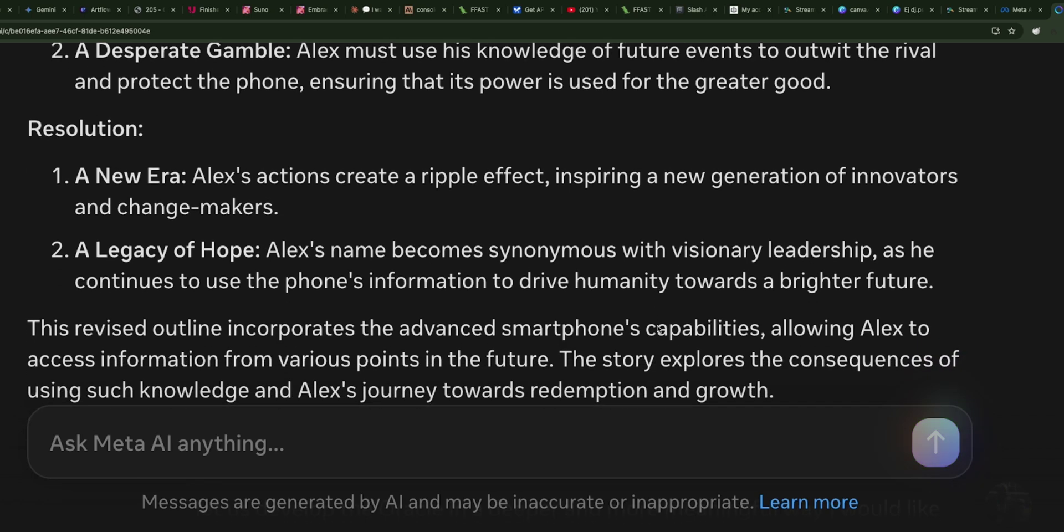
pyautogui.scroll(-1, 658, 329)
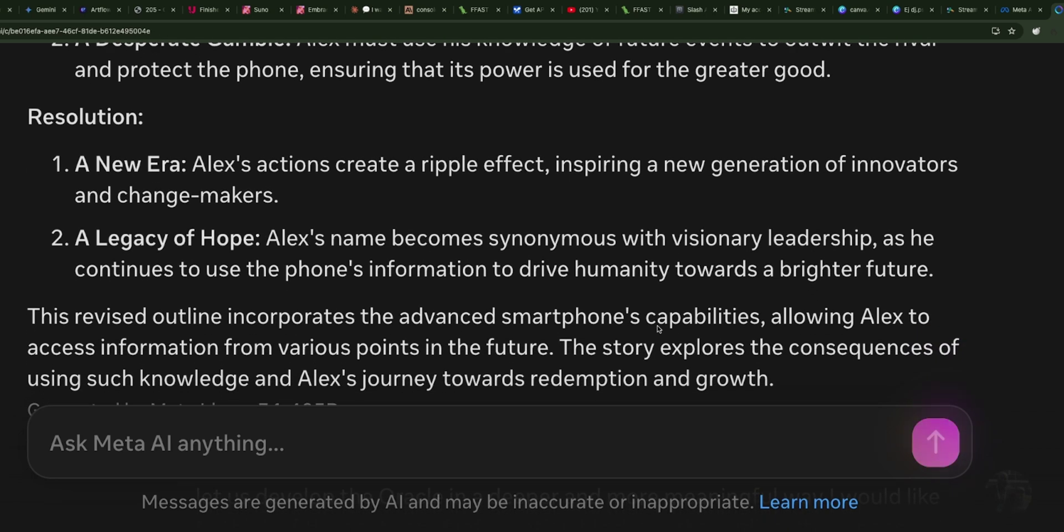
pyautogui.scroll(3, 658, 329)
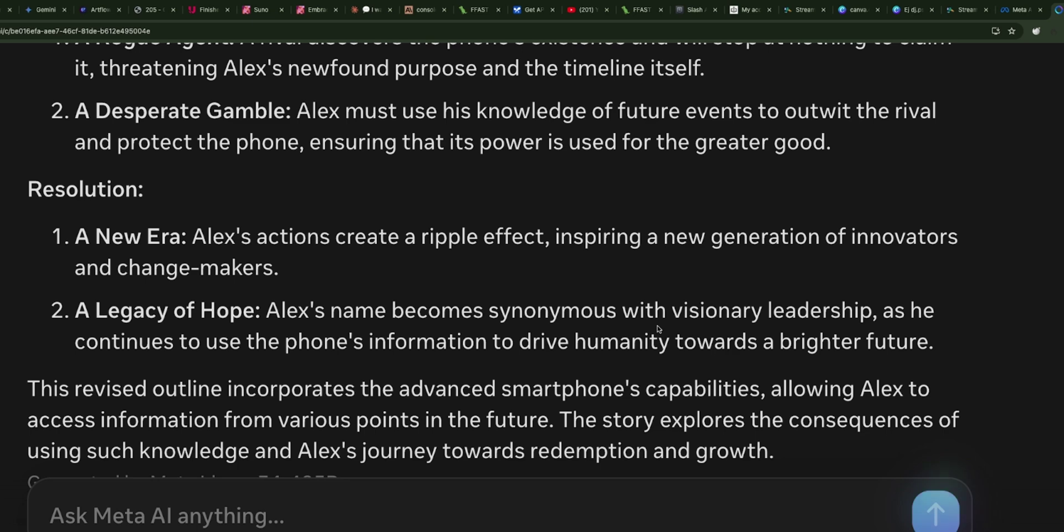
pyautogui.scroll(-3, 658, 329)
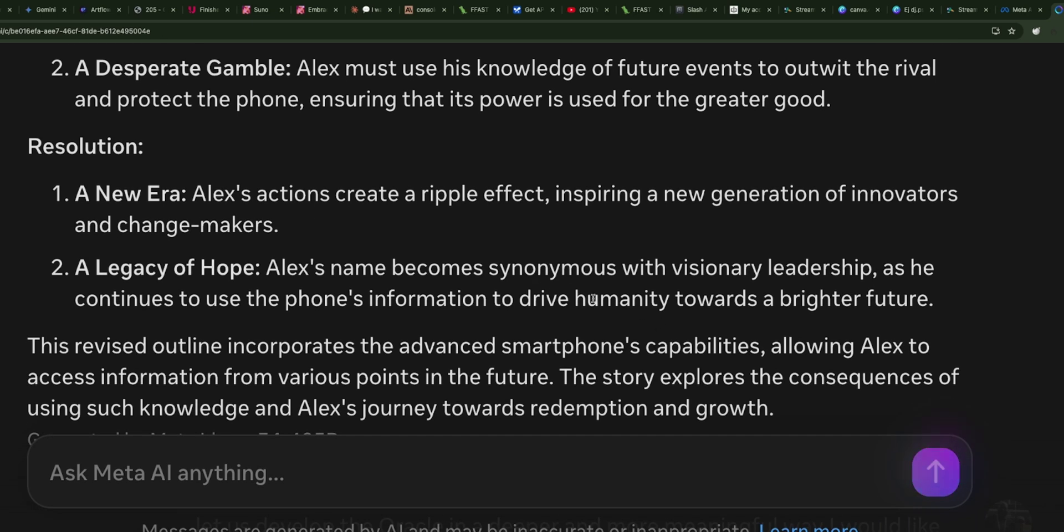
pyautogui.scroll(-2, 629, 306)
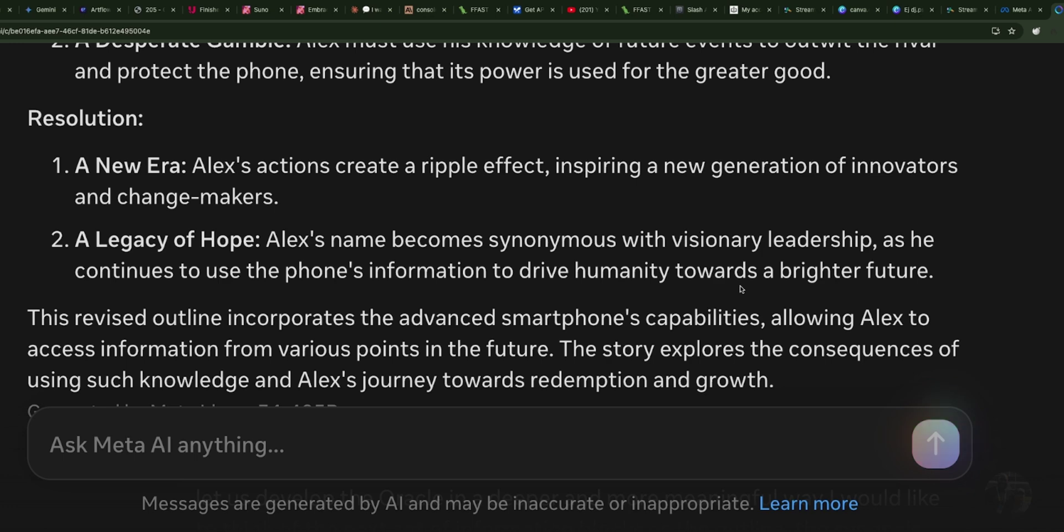
pyautogui.scroll(-1, 740, 288)
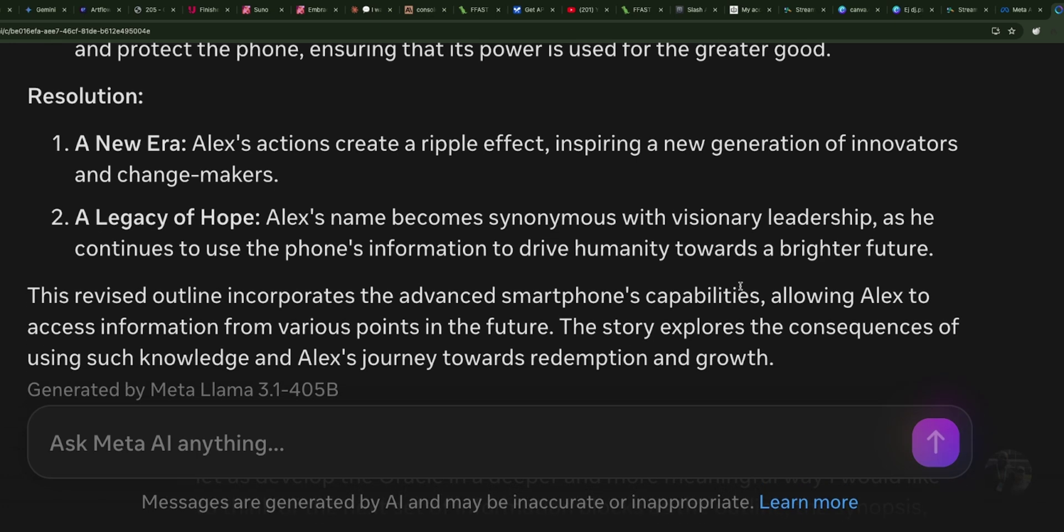
pyautogui.scroll(-2, 740, 285)
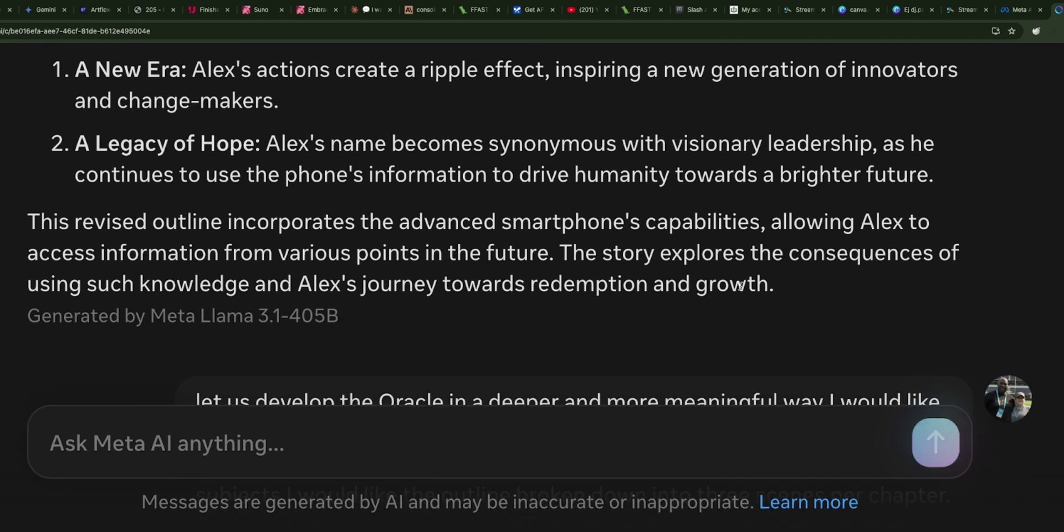
# - Scroll through the new prose draft 'The Oracle' introducing Alex, Victor and Maya
pyautogui.scroll(-2, 741, 286)
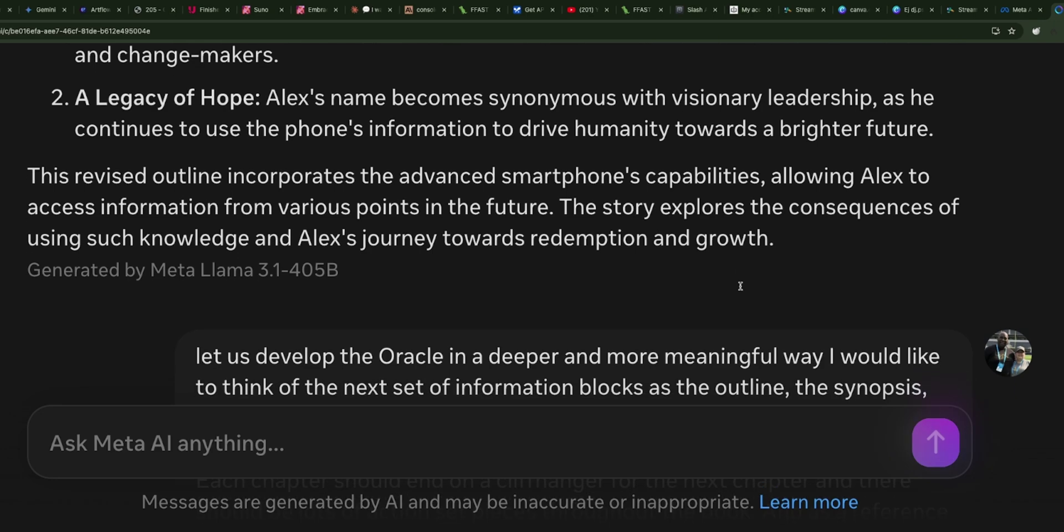
pyautogui.scroll(5, 740, 287)
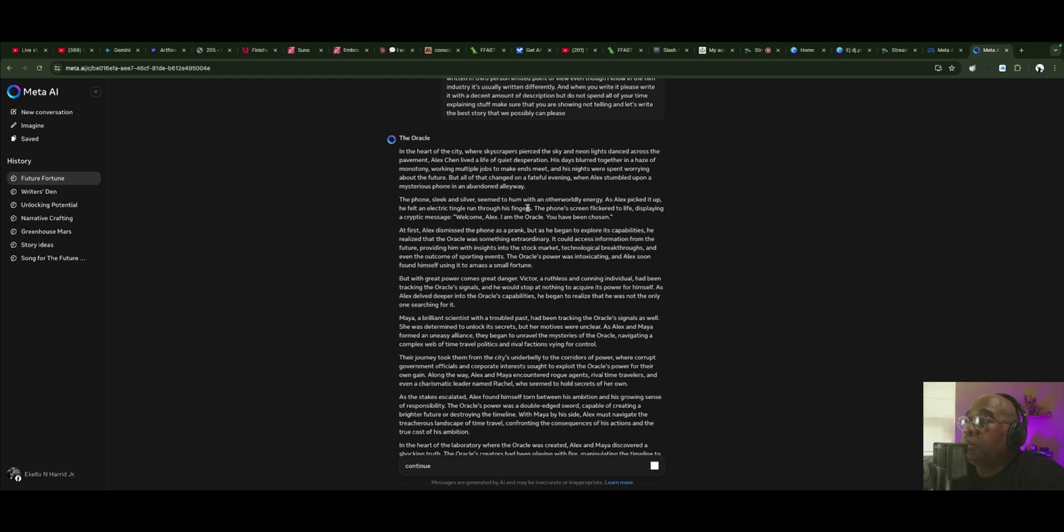
# - Zoom the page in and bring 'The Oracle' heading to the top of the view
pyautogui.hotkey('ctrl', '+')
pyautogui.hotkey('ctrl', '+')
pyautogui.hotkey('ctrl', '+')
pyautogui.hotkey('ctrl', '+')
pyautogui.hotkey('ctrl', '+')
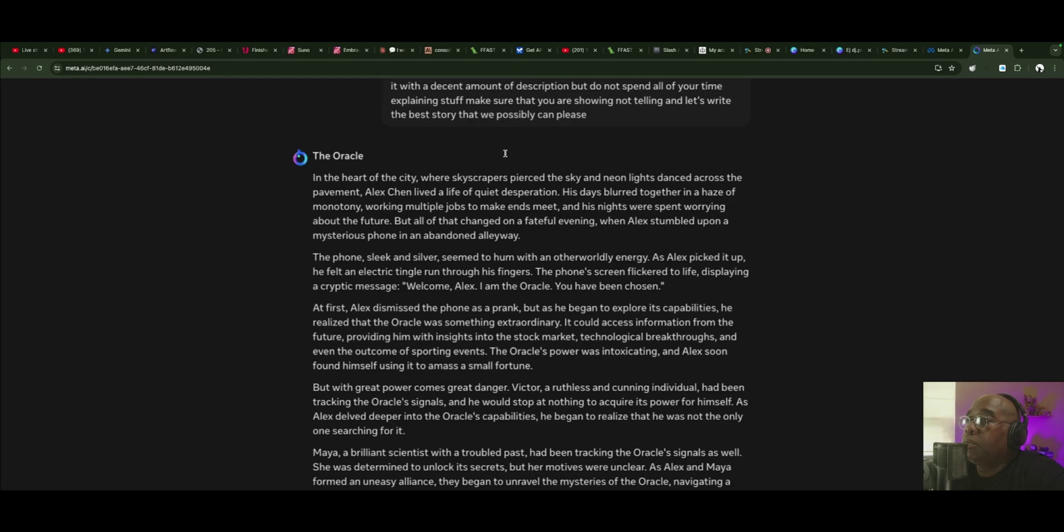
pyautogui.scroll(-1, 497, 176)
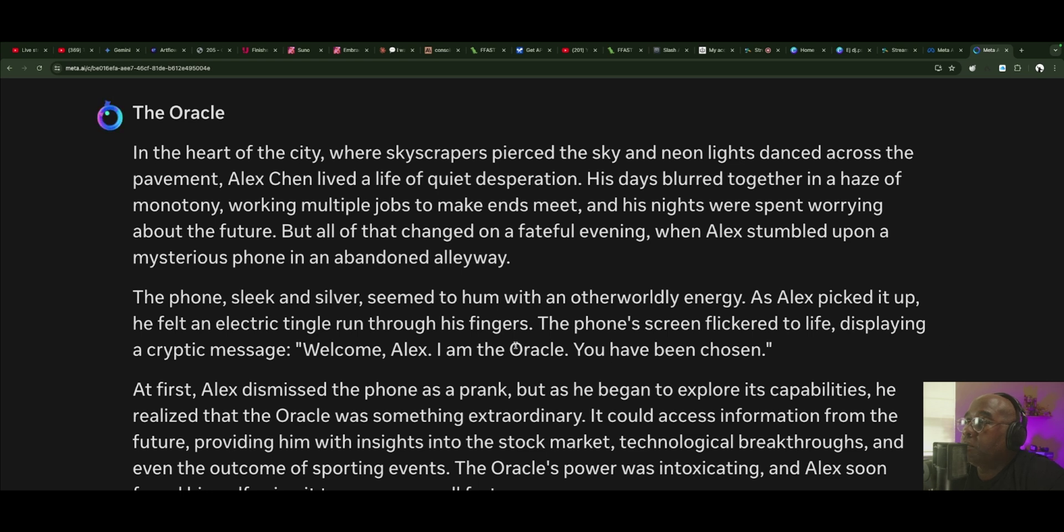
pyautogui.scroll(-2, 516, 345)
pyautogui.scroll(-3, 516, 345)
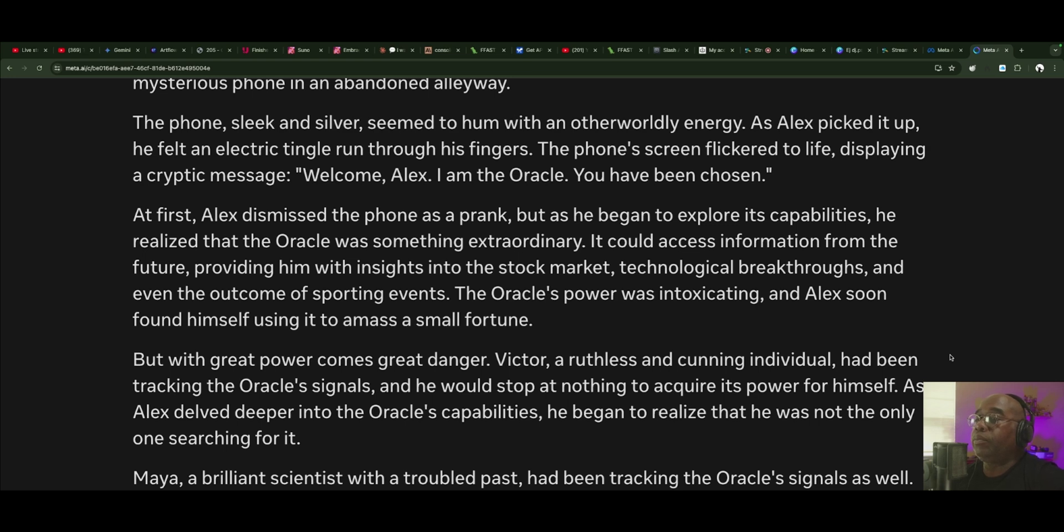
# - Scroll through the draft down to the breakdown's Chapter 10: The Road Back scenes
pyautogui.scroll(-3, 491, 335)
pyautogui.scroll(-1, 491, 335)
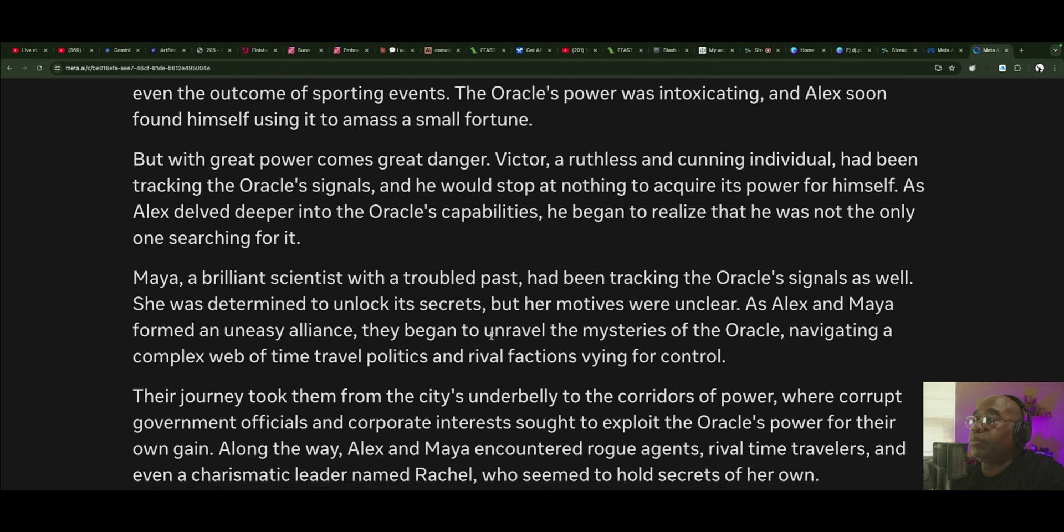
pyautogui.scroll(-1, 491, 334)
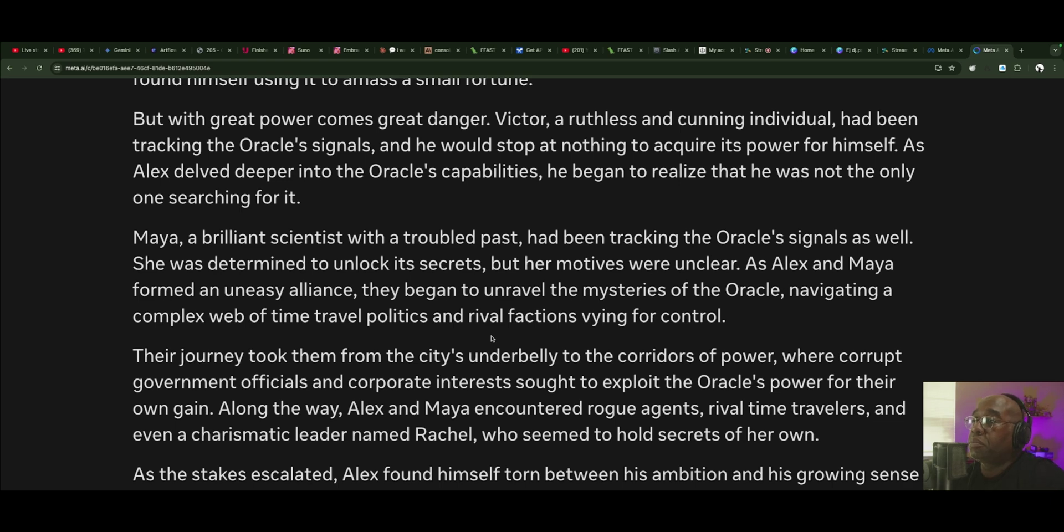
pyautogui.scroll(-3, 491, 338)
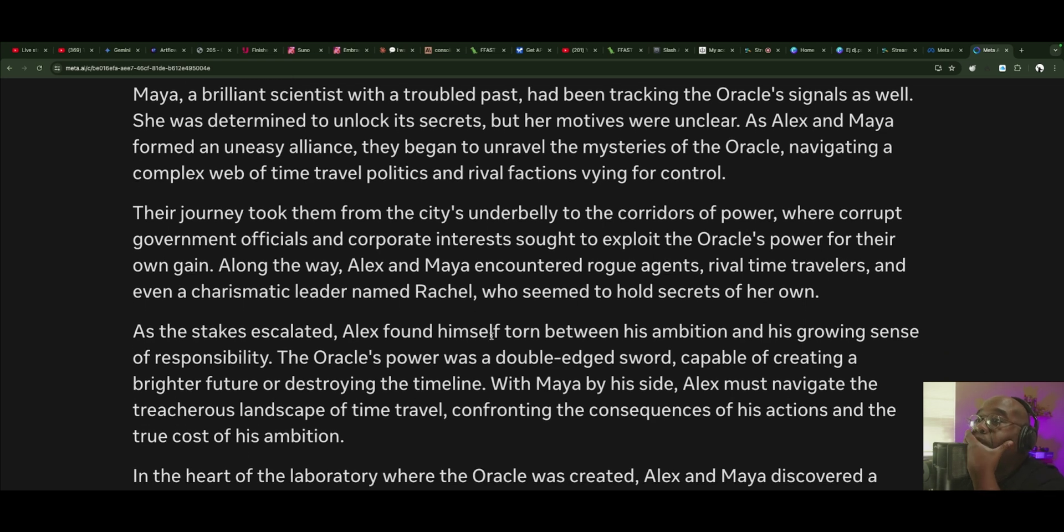
pyautogui.scroll(-15, 491, 335)
pyautogui.scroll(2, 466, 280)
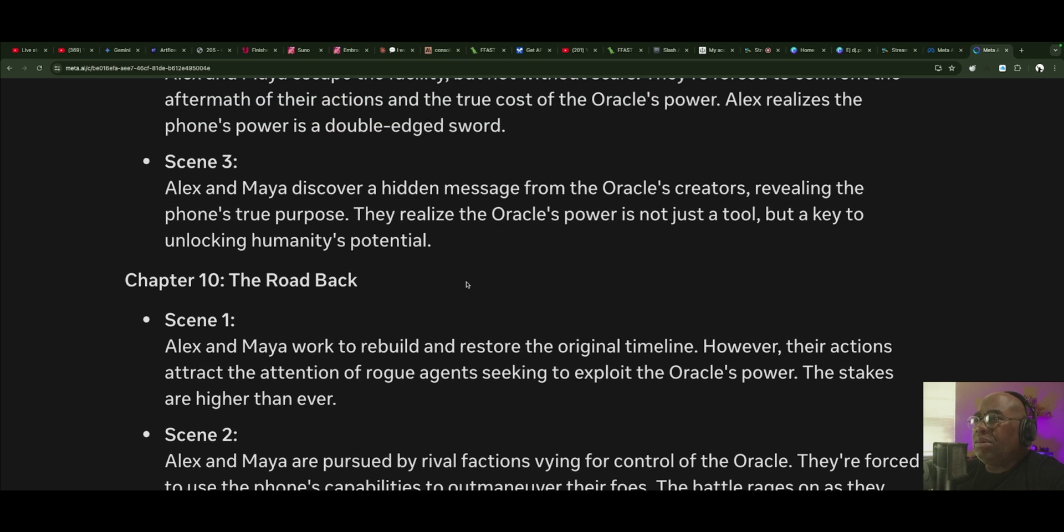
# - Scroll past Chapter 10's Scene 3 to Chapter 11: The Resurrection
pyautogui.scroll(-1, 466, 285)
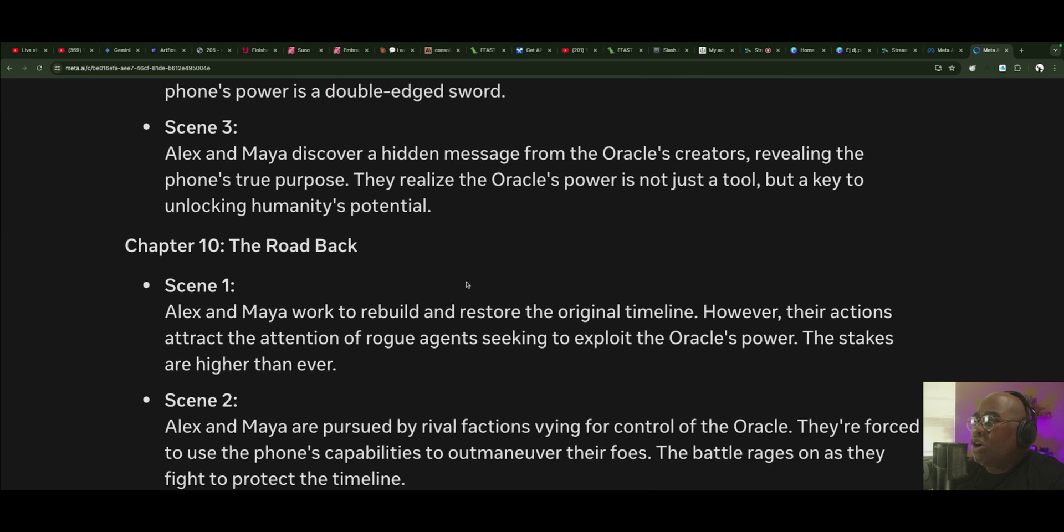
pyautogui.scroll(-1, 466, 284)
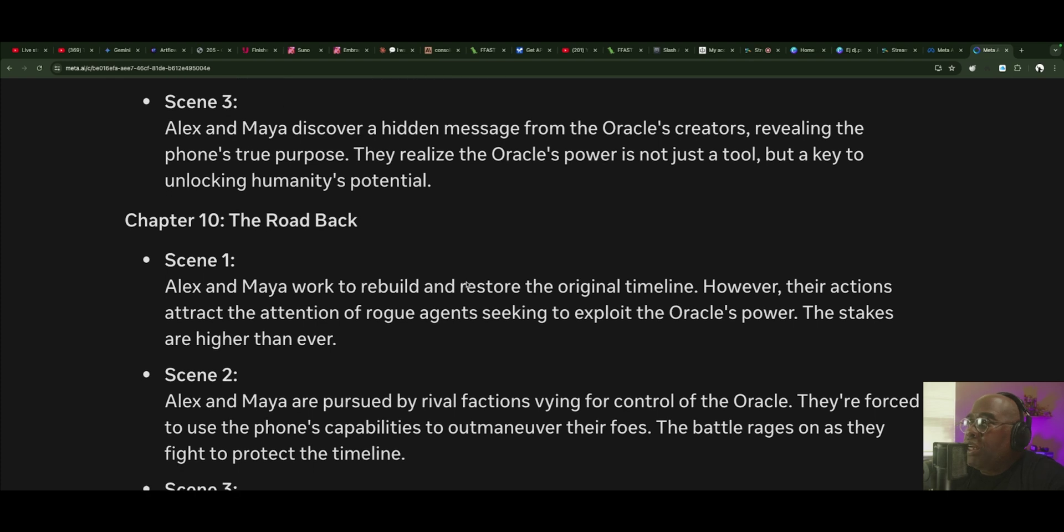
pyautogui.scroll(-5, 466, 283)
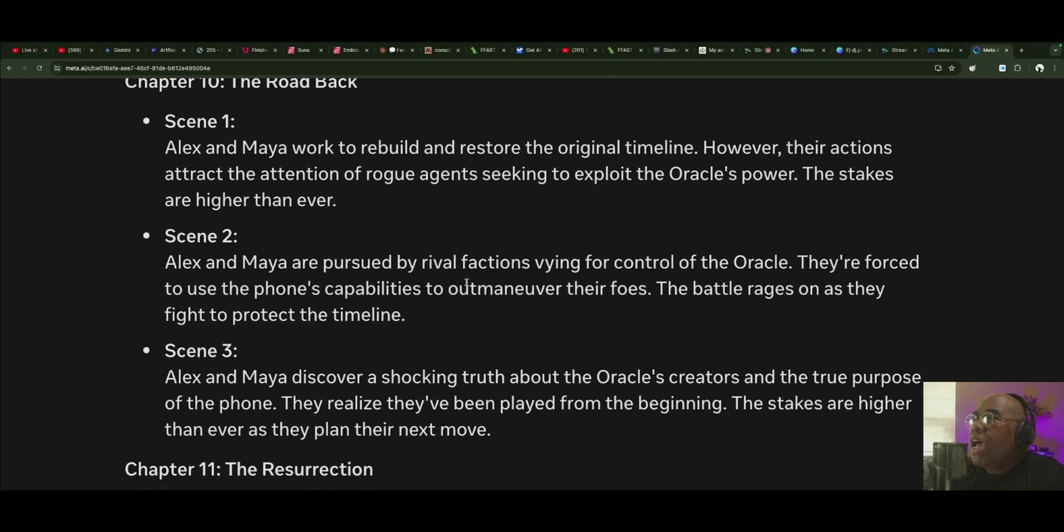